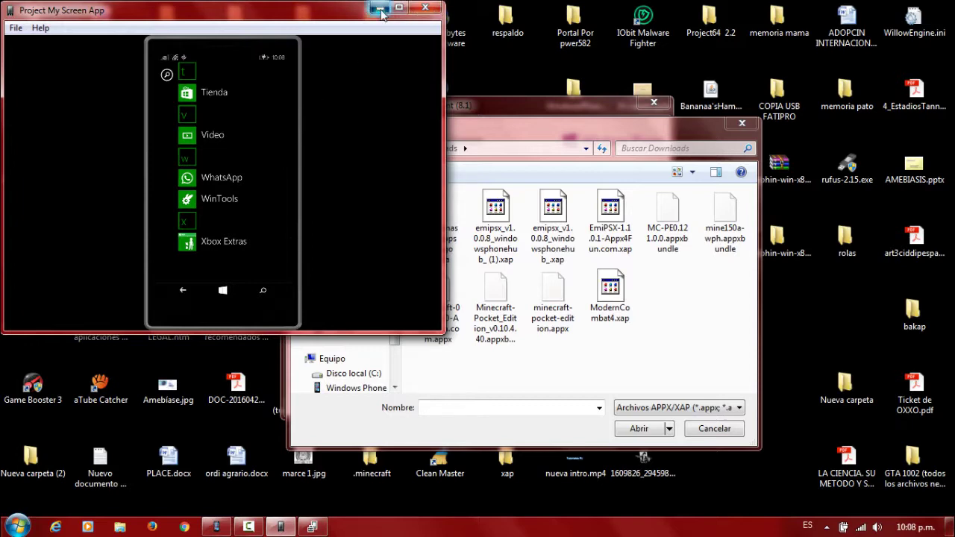
# Minimize the phone mirror and choose As.Cr_1.0.0.0.xap from the desktop's xap folder as the application to deploy.
pyautogui.click(381, 10)
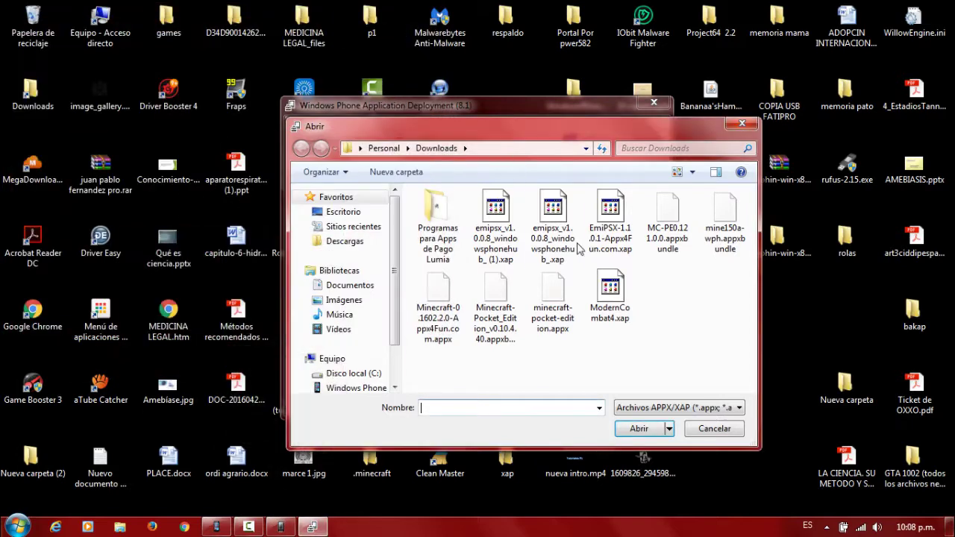
pyautogui.click(335, 245)
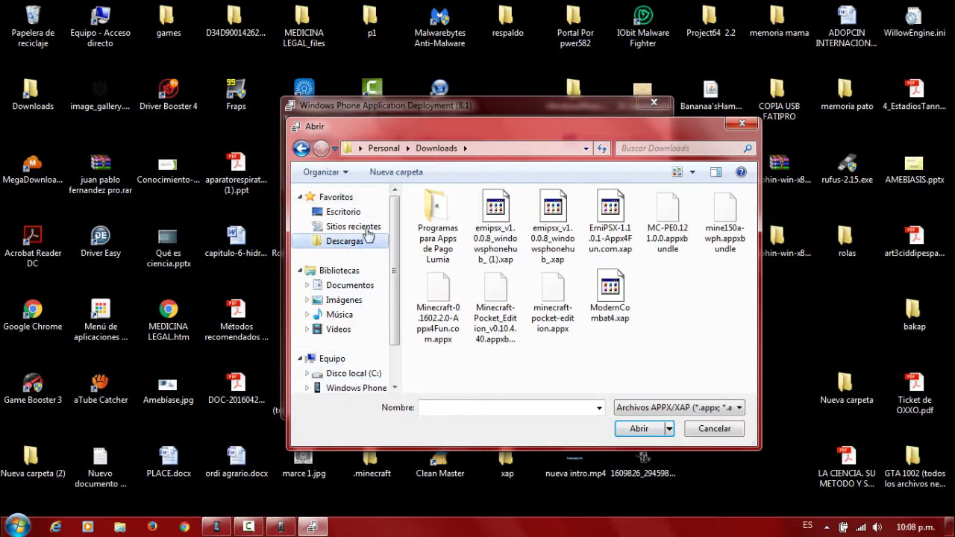
pyautogui.click(301, 148)
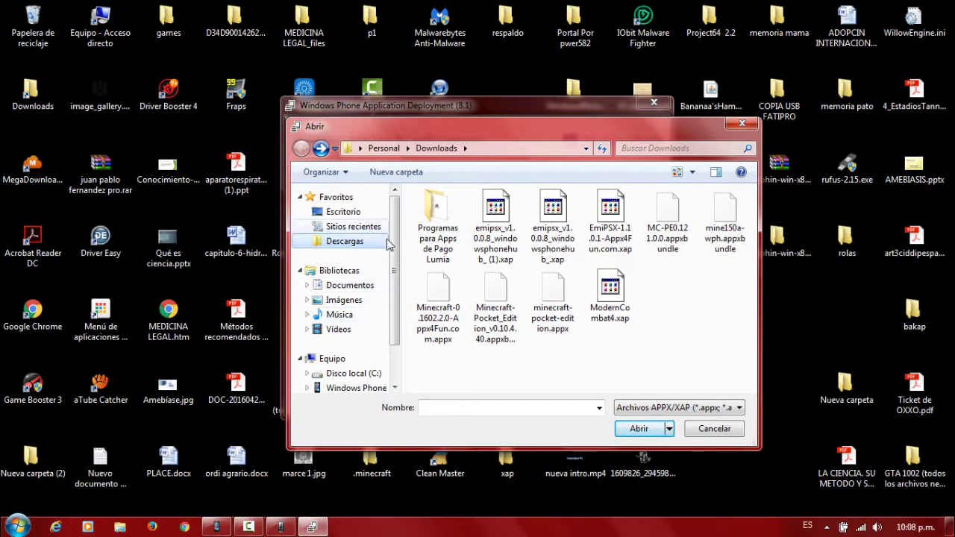
pyautogui.scroll(-2, 377, 276)
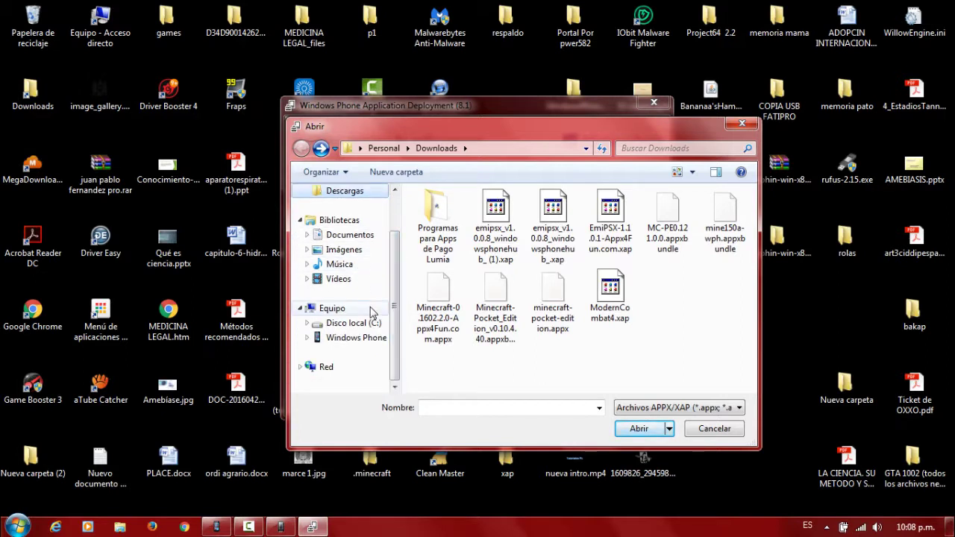
pyautogui.scroll(2, 384, 284)
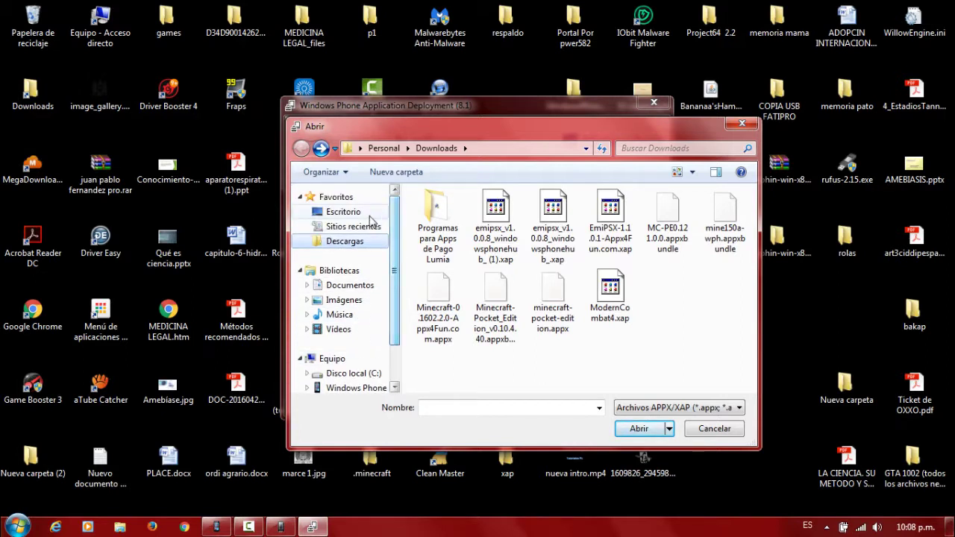
pyautogui.click(348, 212)
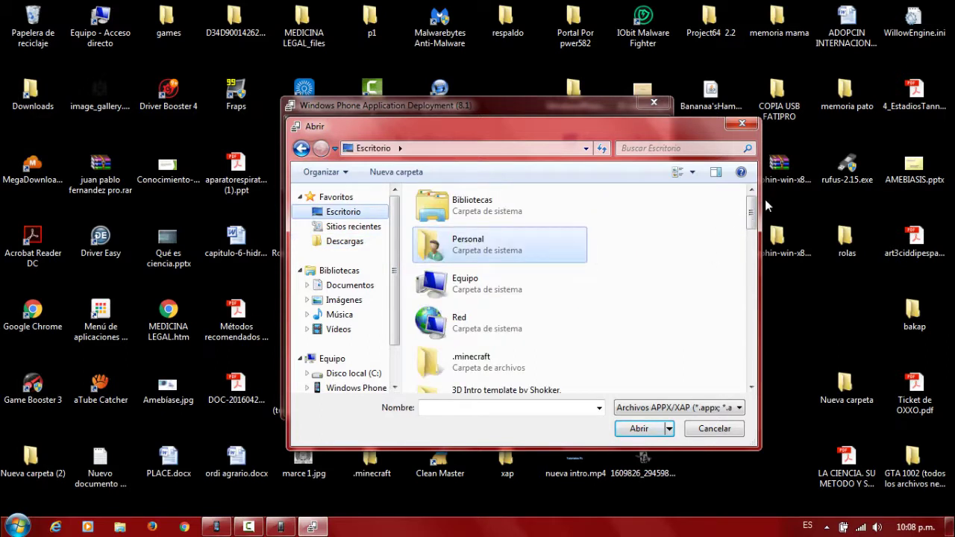
pyautogui.moveTo(751, 211); pyautogui.dragTo(751, 337)
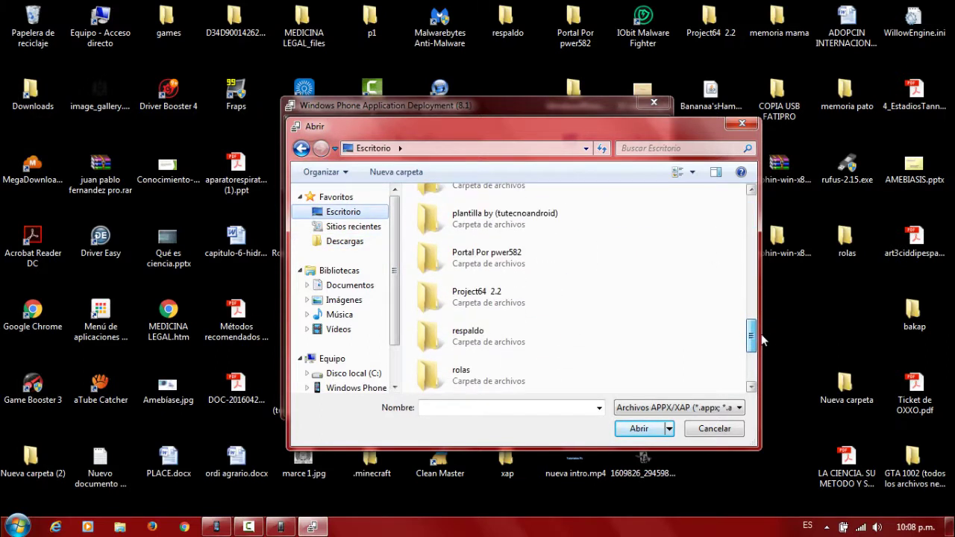
pyautogui.scroll(-2, 589, 350)
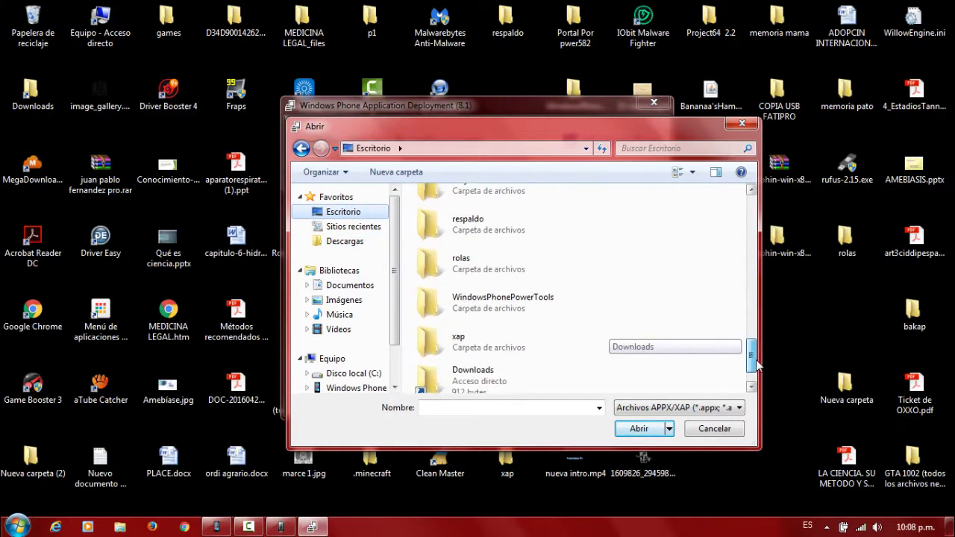
pyautogui.doubleClick(567, 336)
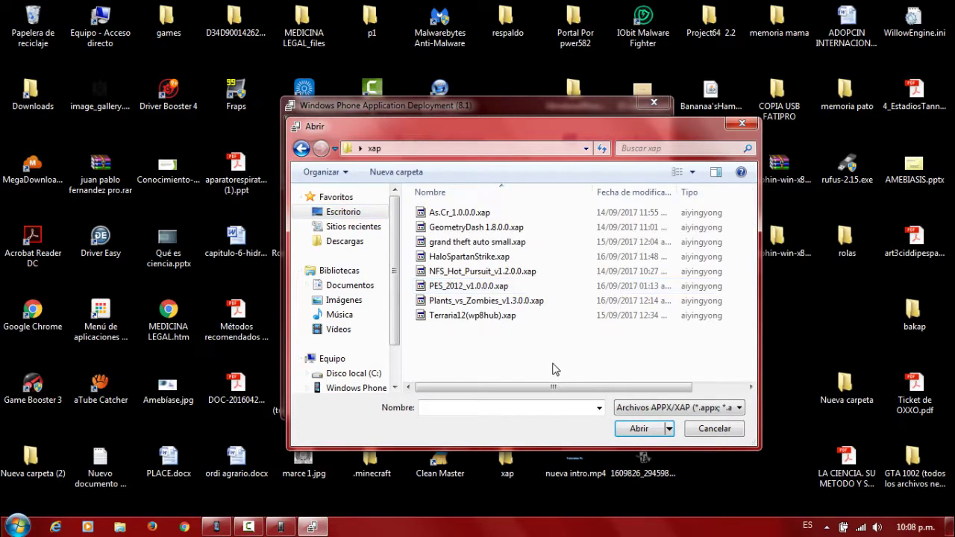
pyautogui.click(449, 214)
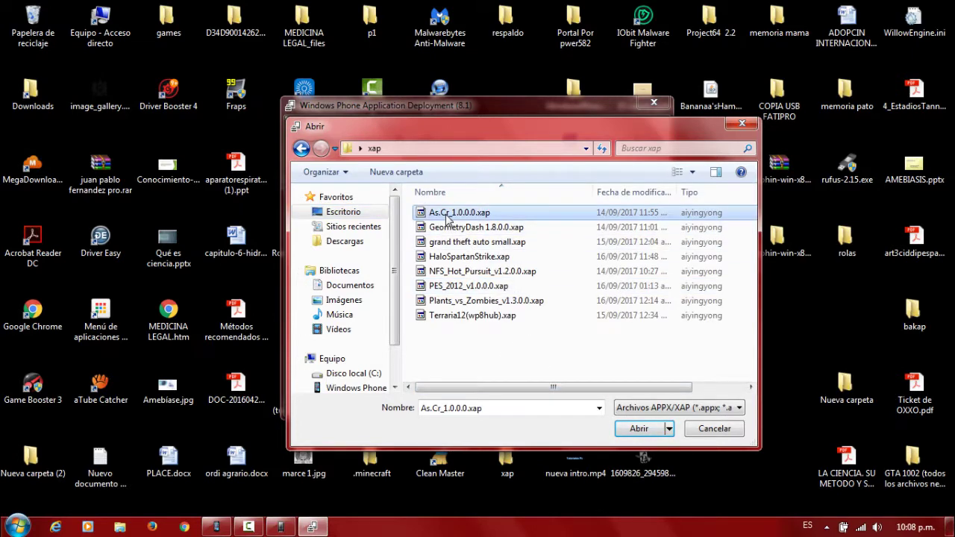
pyautogui.click(652, 435)
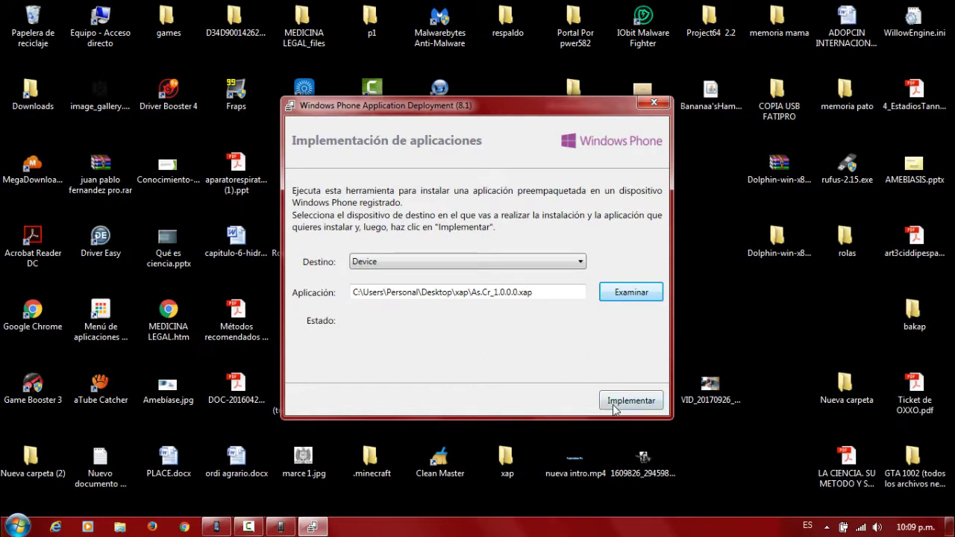
# Try to deploy As.Cr_1.0.0.0.xap to the Device target and arrange the deployment window beside the restored phone mirror.
pyautogui.click(614, 410)
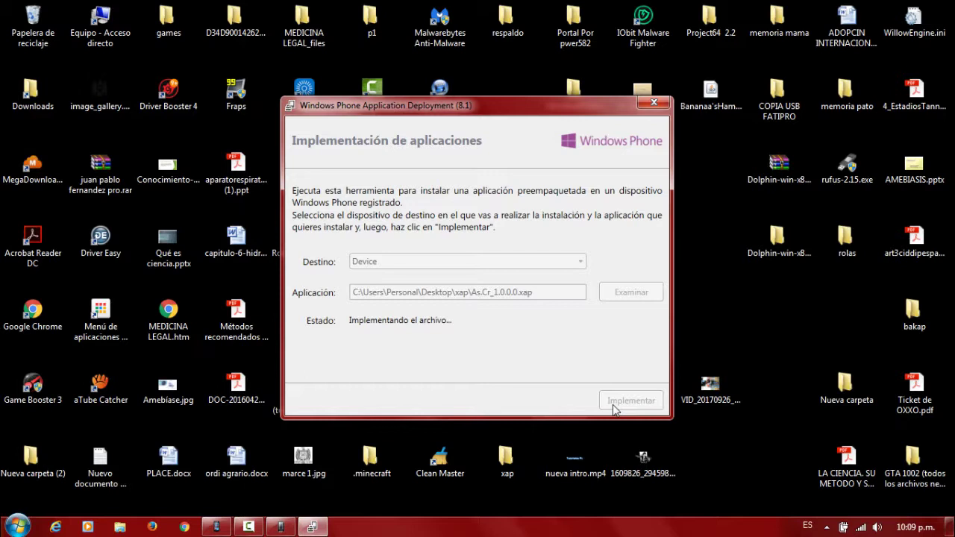
pyautogui.click(282, 527)
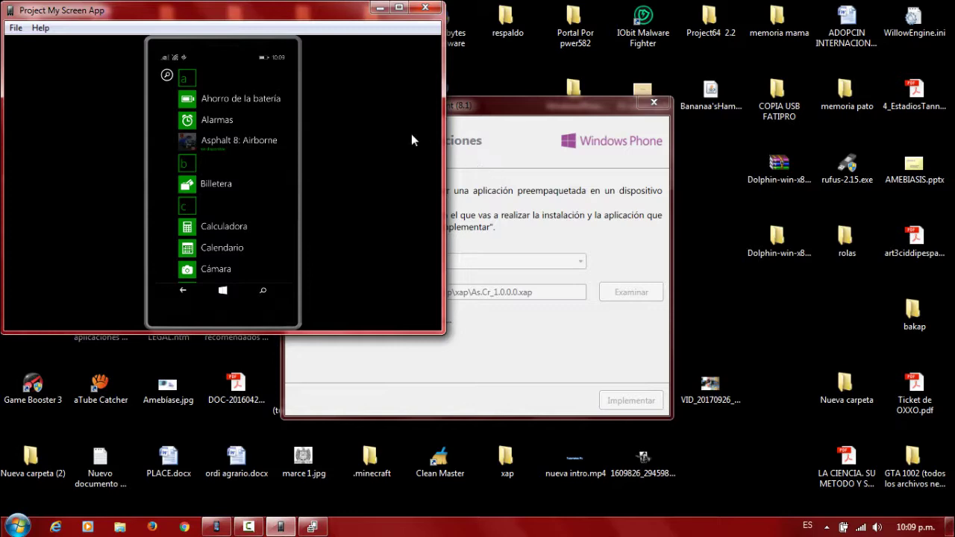
pyautogui.click(531, 116)
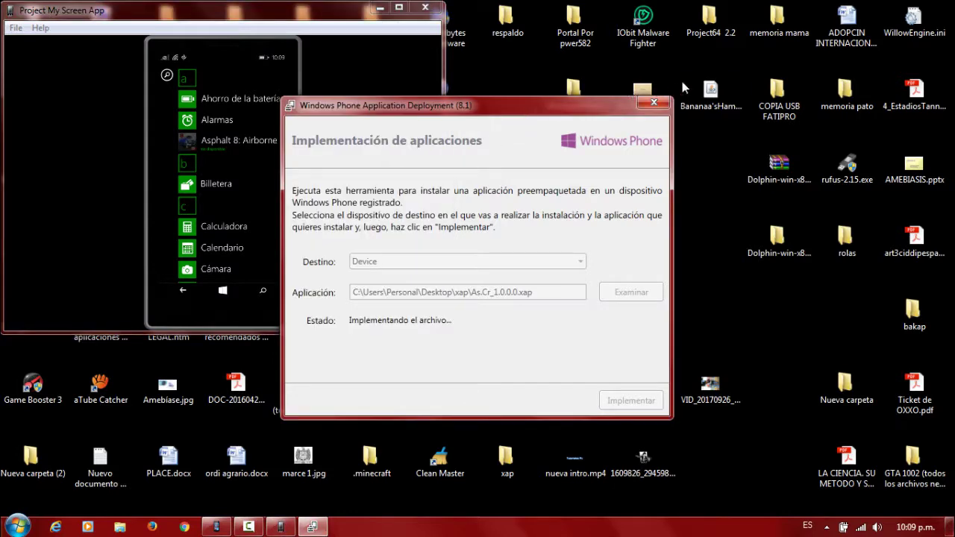
pyautogui.moveTo(548, 115); pyautogui.dragTo(791, 53)
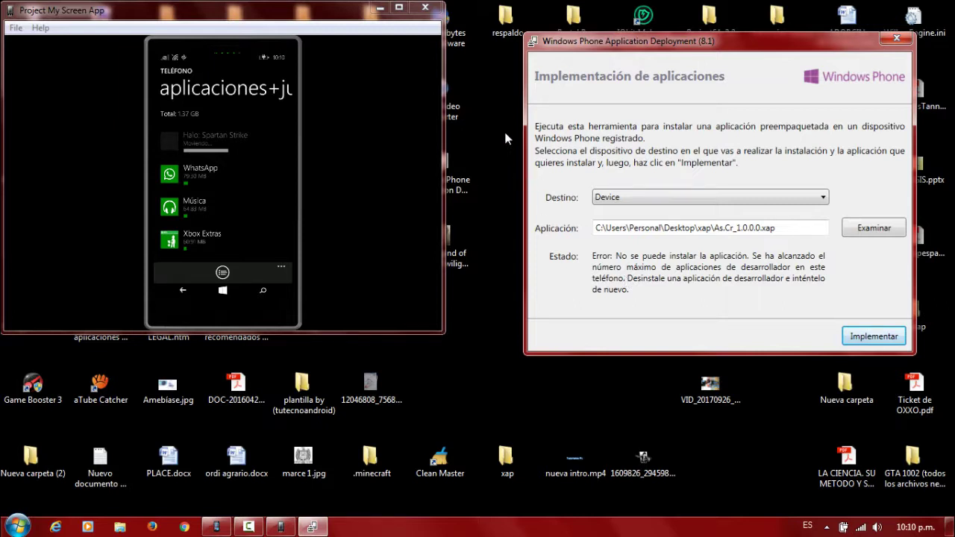
pyautogui.moveTo(627, 53); pyautogui.dragTo(604, 55)
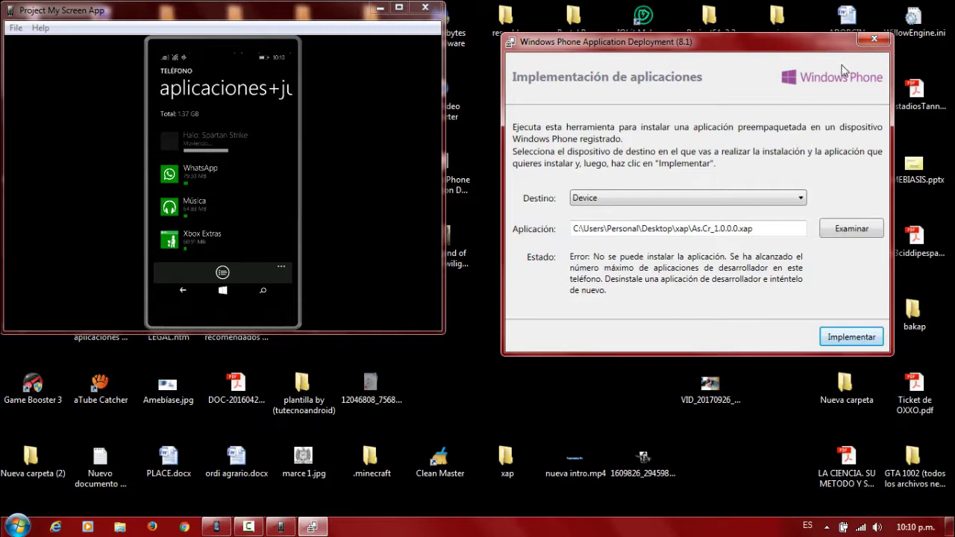
pyautogui.moveTo(793, 46); pyautogui.dragTo(845, 21)
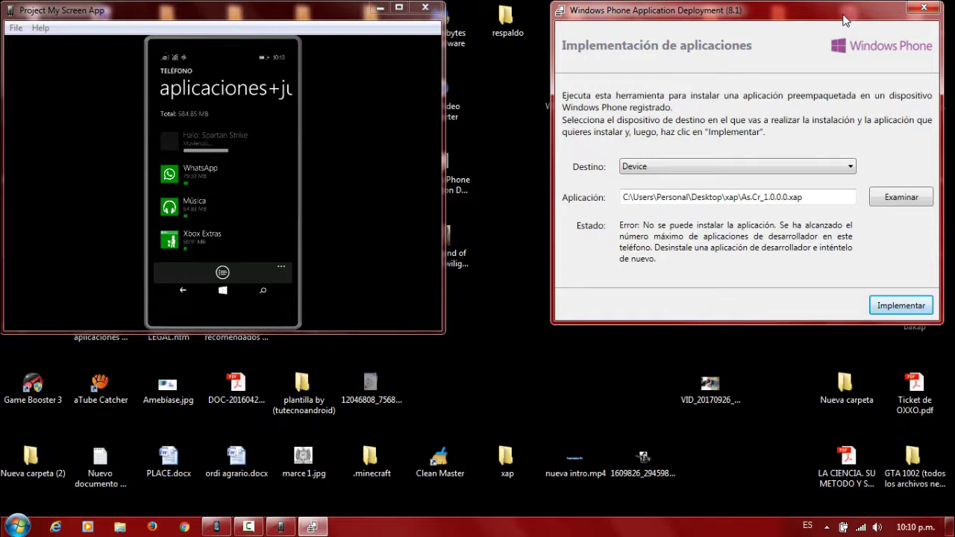
pyautogui.click(331, 19)
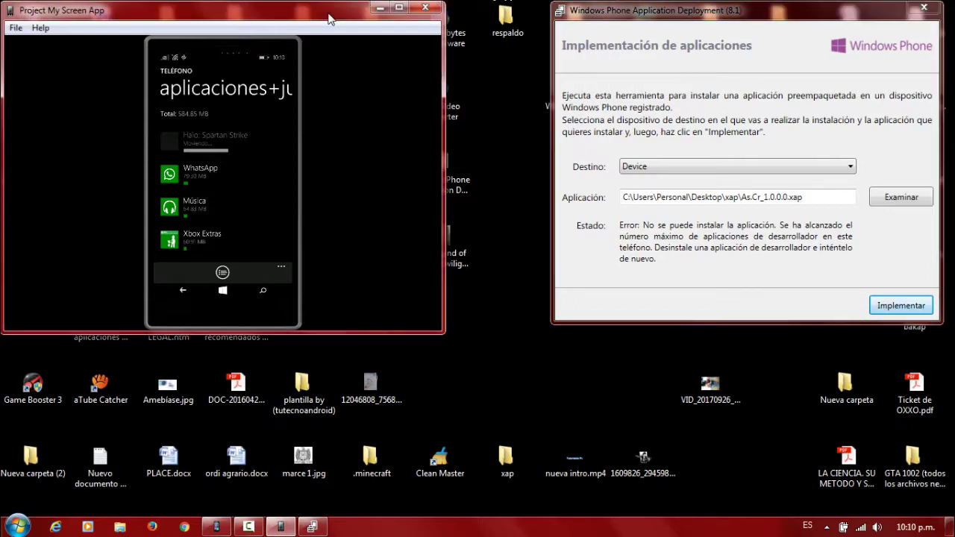
pyautogui.moveTo(330, 19); pyautogui.dragTo(330, 19)
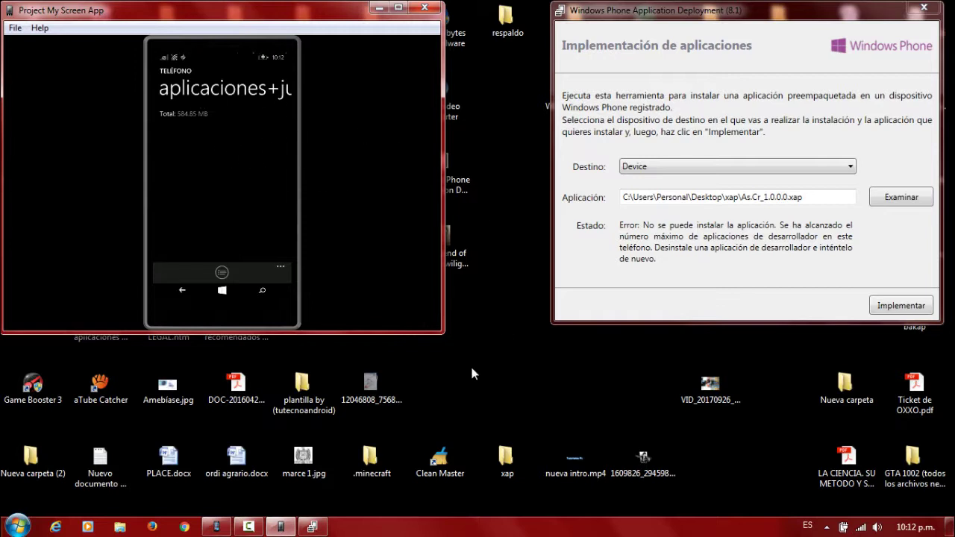
pyautogui.click(249, 526)
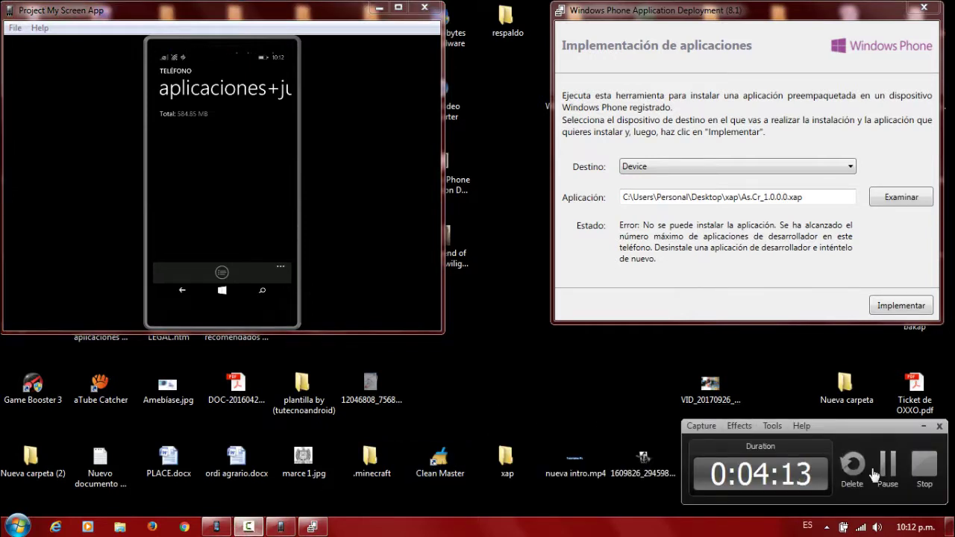
pyautogui.click(887, 466)
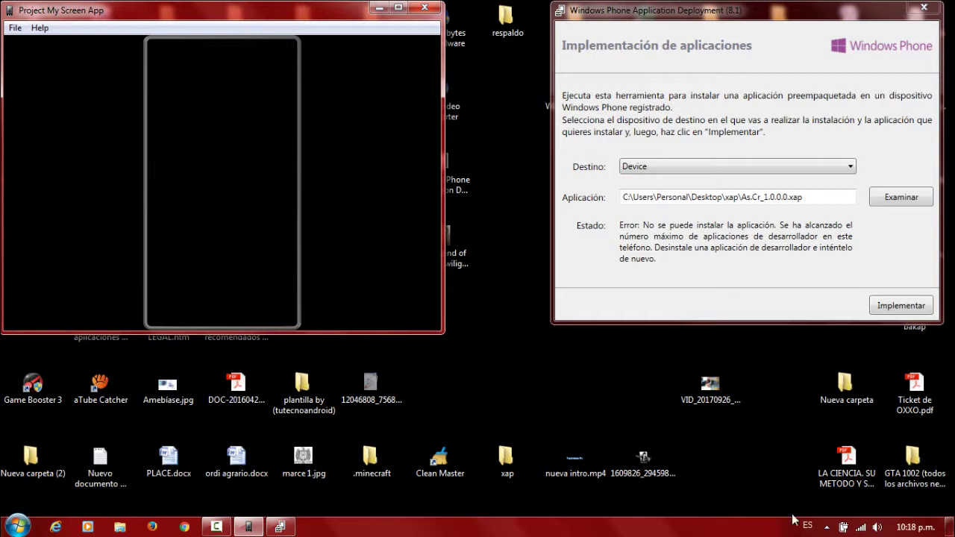
# Dismiss the Windows colour scheme performance prompt without choosing any of its options.
pyautogui.moveTo(717, 462); pyautogui.dragTo(638, 430)
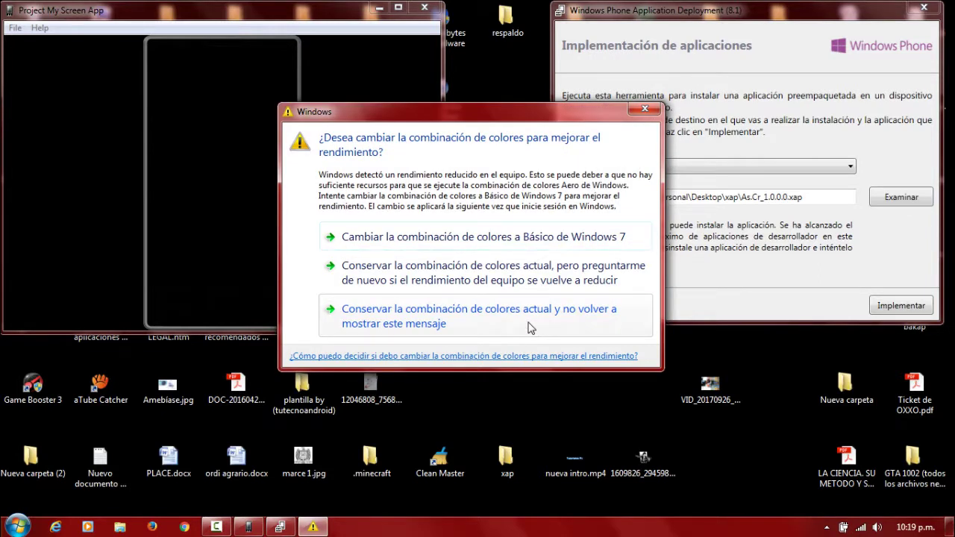
pyautogui.click(646, 112)
pyautogui.moveTo(500, 339); pyautogui.dragTo(567, 379)
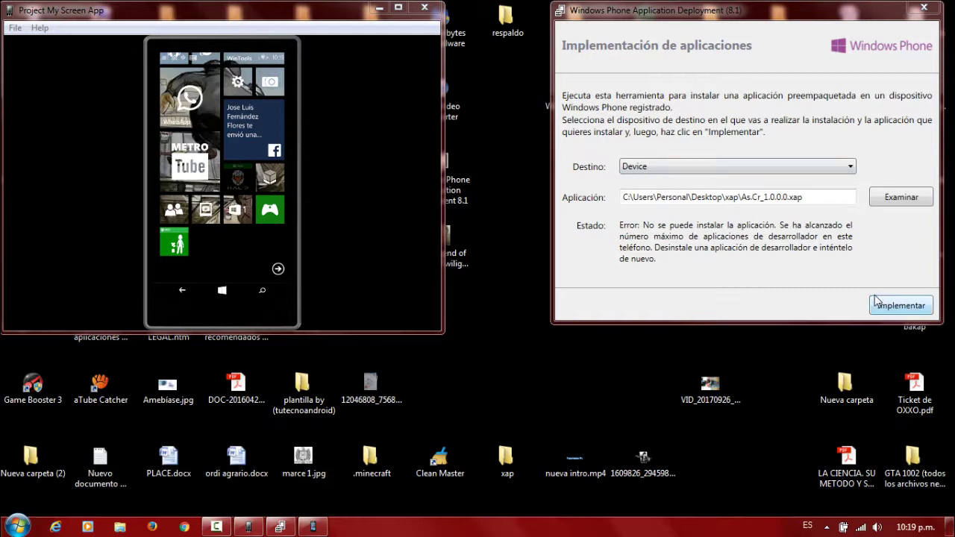
# Deploy As.Cr_1.0.0.0.xap to the device again, and briefly enlarge the phone mirror to check its app list.
pyautogui.moveTo(799, 197); pyautogui.dragTo(695, 216)
pyautogui.click(904, 309)
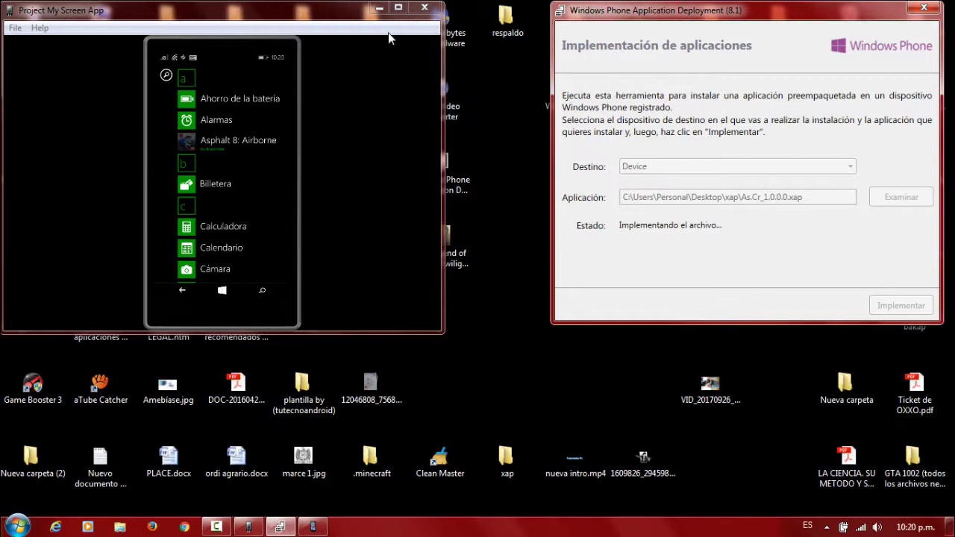
pyautogui.doubleClick(398, 10)
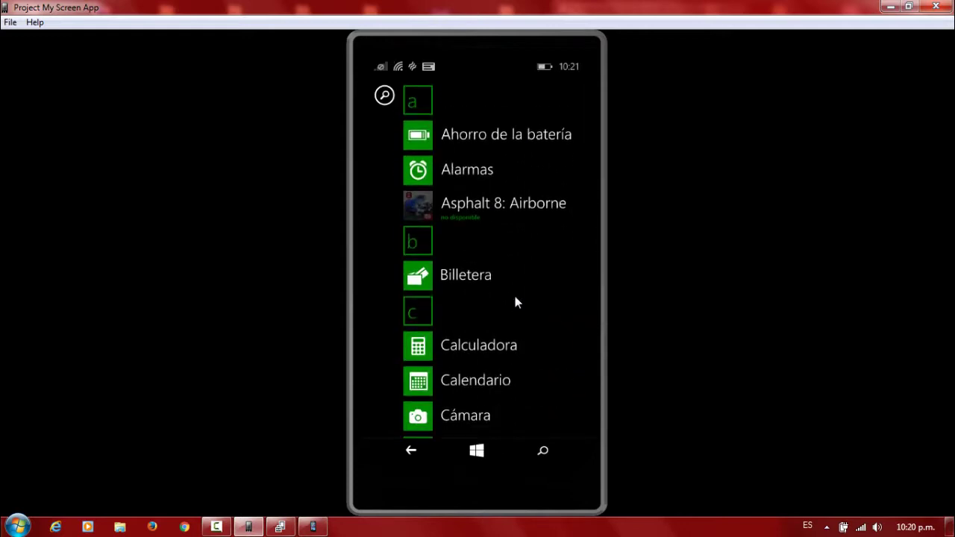
pyautogui.click(909, 6)
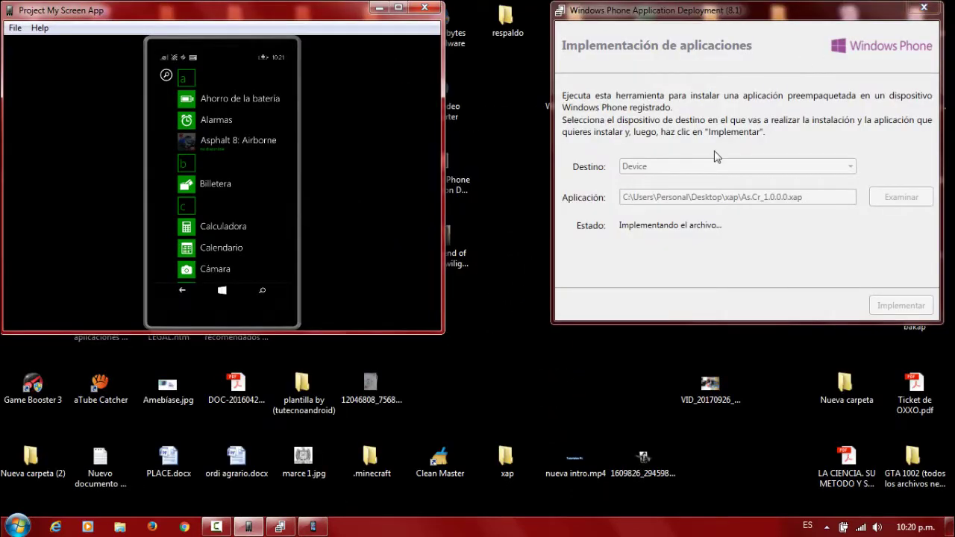
pyautogui.moveTo(758, 15); pyautogui.dragTo(732, 13)
pyautogui.moveTo(516, 369); pyautogui.dragTo(952, 2)
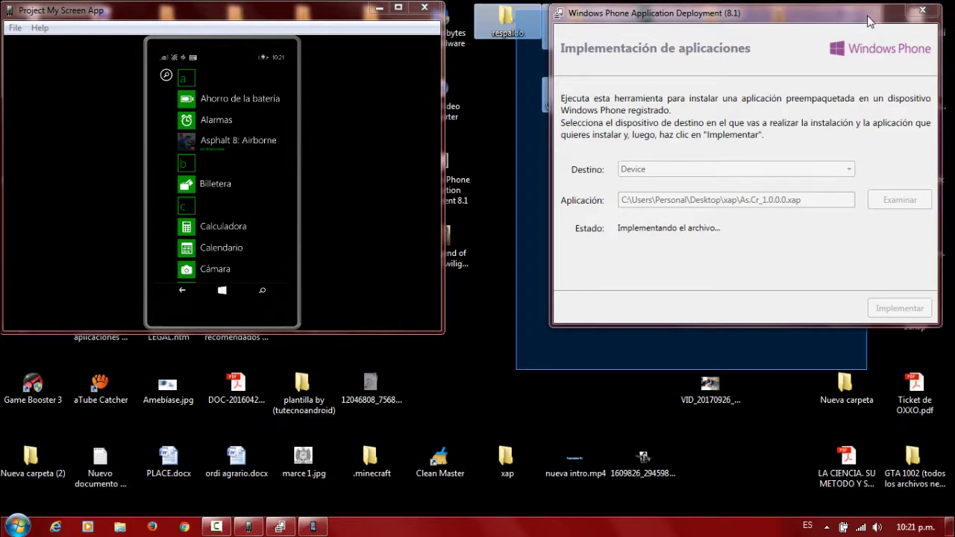
pyautogui.moveTo(851, 15); pyautogui.dragTo(862, 20)
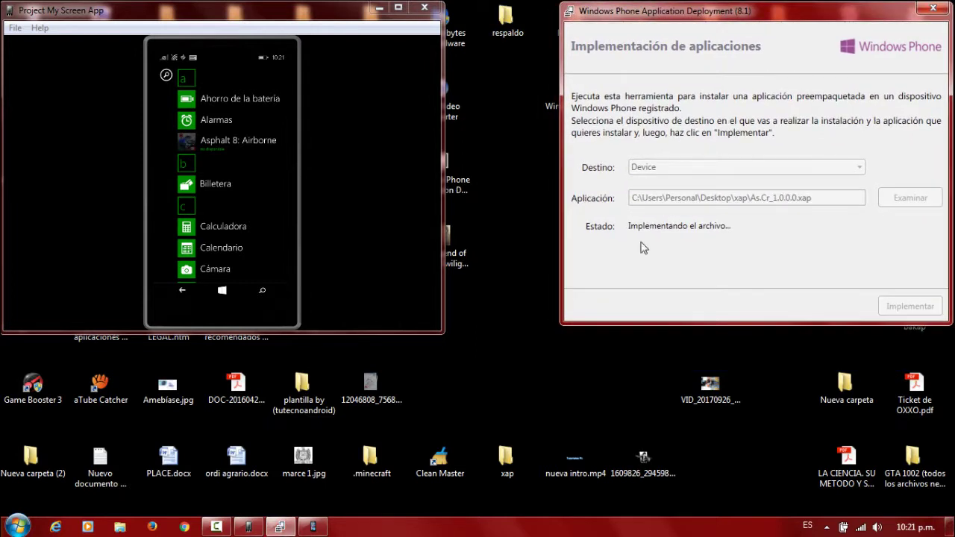
pyautogui.moveTo(489, 349); pyautogui.dragTo(30, 6)
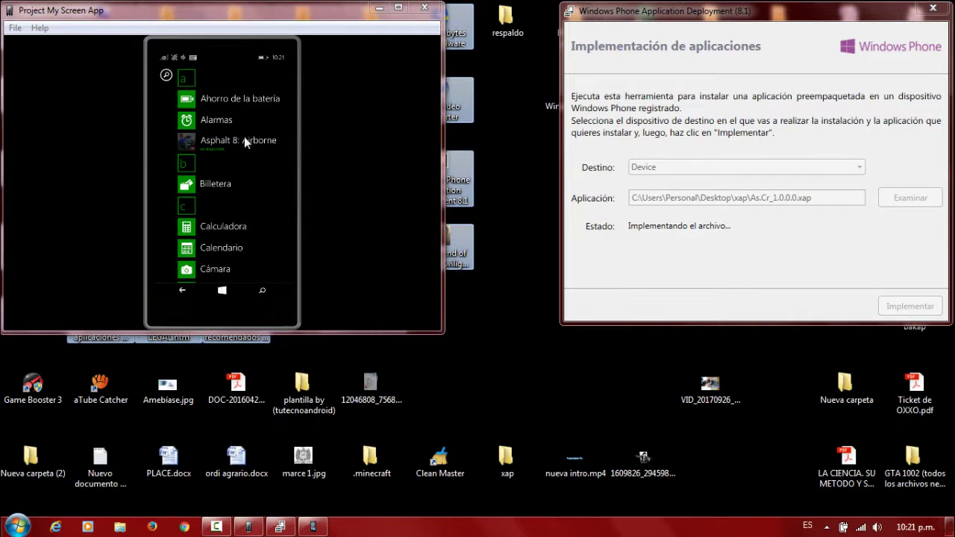
pyautogui.click(556, 355)
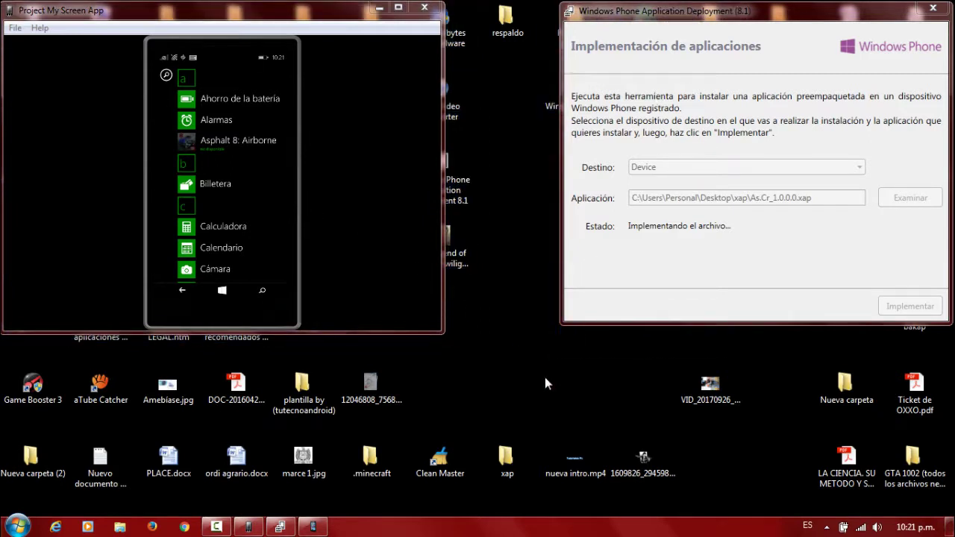
pyautogui.moveTo(531, 358); pyautogui.dragTo(949, 4)
pyautogui.moveTo(590, 401); pyautogui.dragTo(505, 331)
pyautogui.moveTo(600, 365); pyautogui.dragTo(501, 323)
pyautogui.moveTo(531, 370); pyautogui.dragTo(462, 320)
pyautogui.click(205, 138)
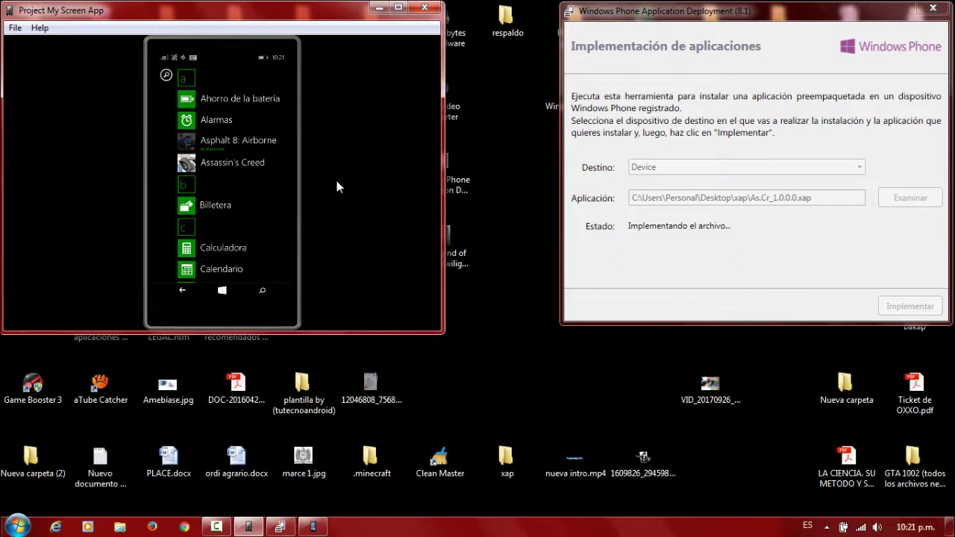
# Close the deployment tool, minimize the phone mirror, and reopen Windows Phone Application Deployment 8.1 from the desktop.
pyautogui.moveTo(787, 14); pyautogui.dragTo(751, 31)
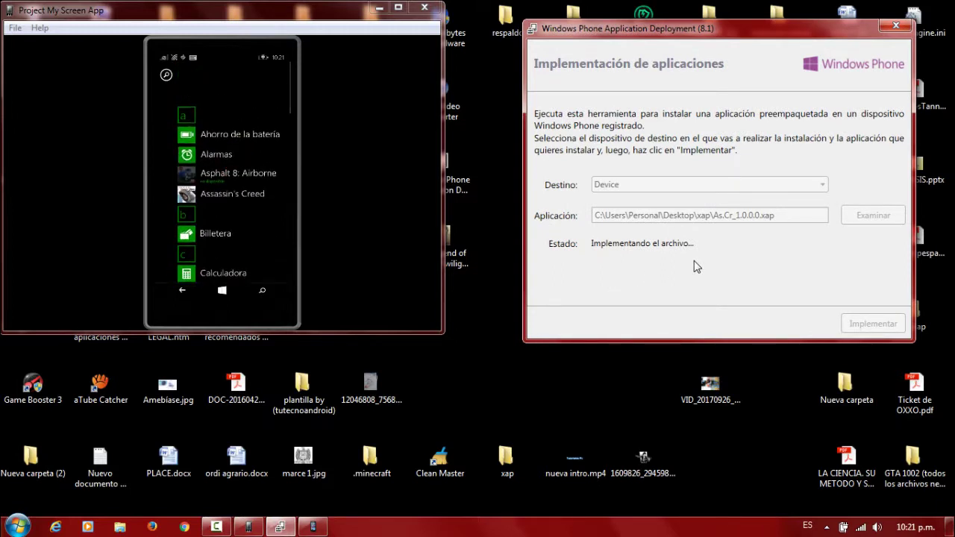
pyautogui.click(897, 27)
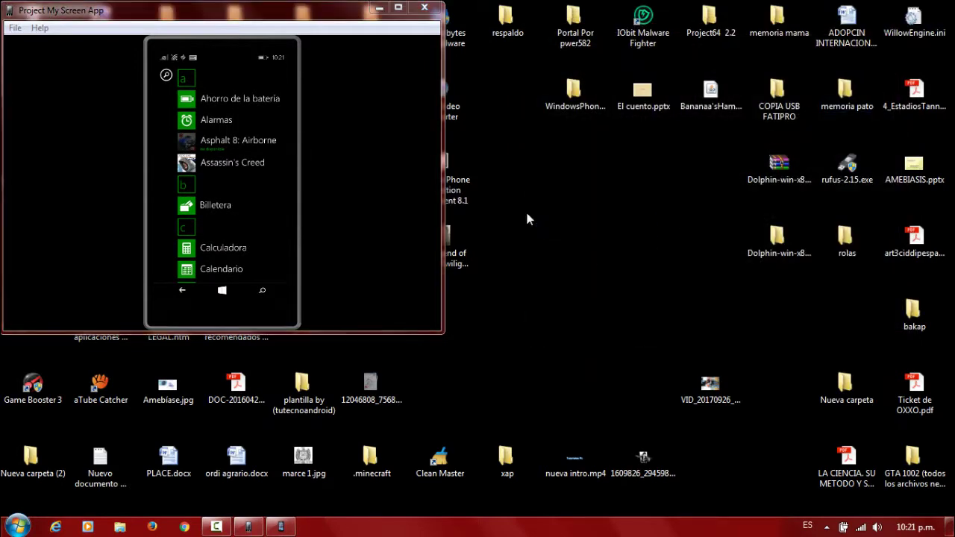
pyautogui.click(379, 8)
pyautogui.moveTo(586, 353); pyautogui.dragTo(510, 321)
pyautogui.click(437, 164)
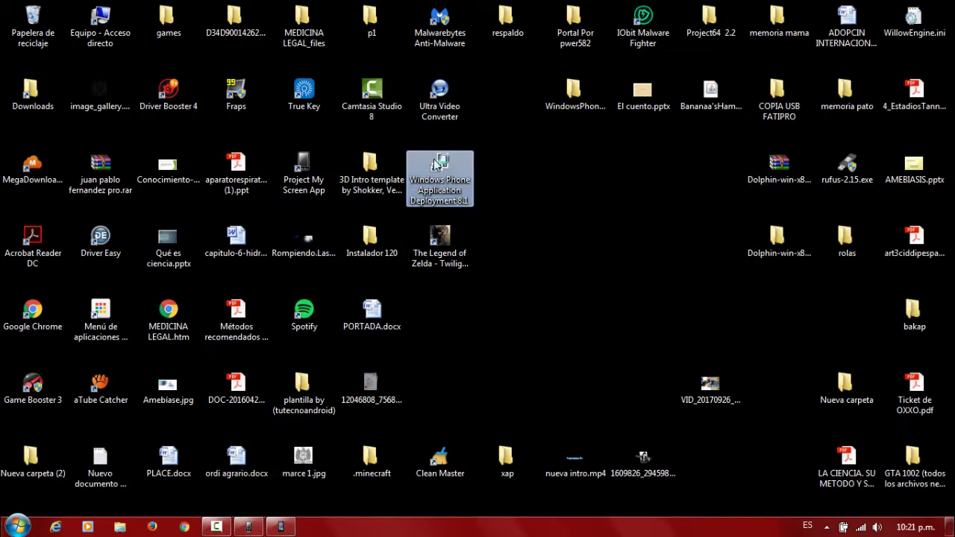
pyautogui.doubleClick(437, 164)
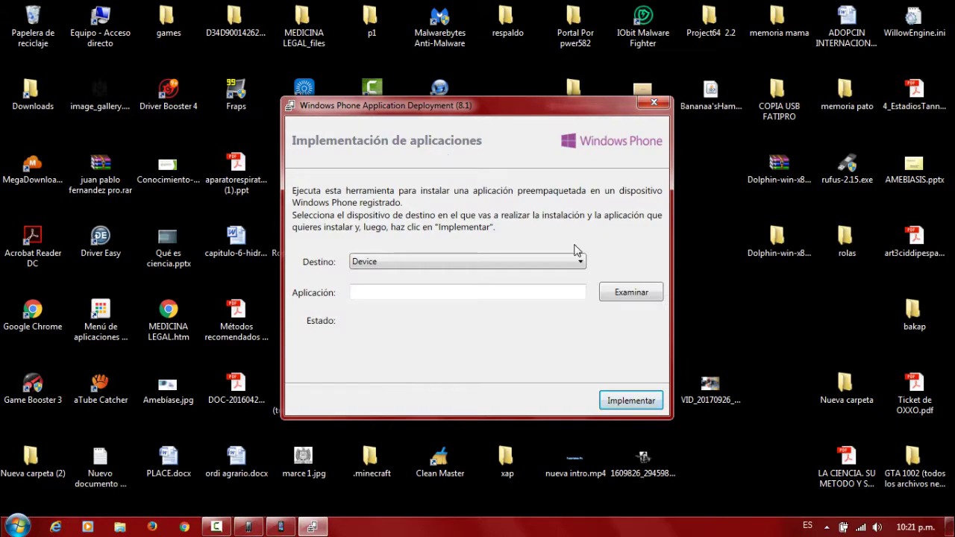
# Restore the phone mirror, close the Windows Phone device folder, and place the deployment window beside the mirror.
pyautogui.click(281, 527)
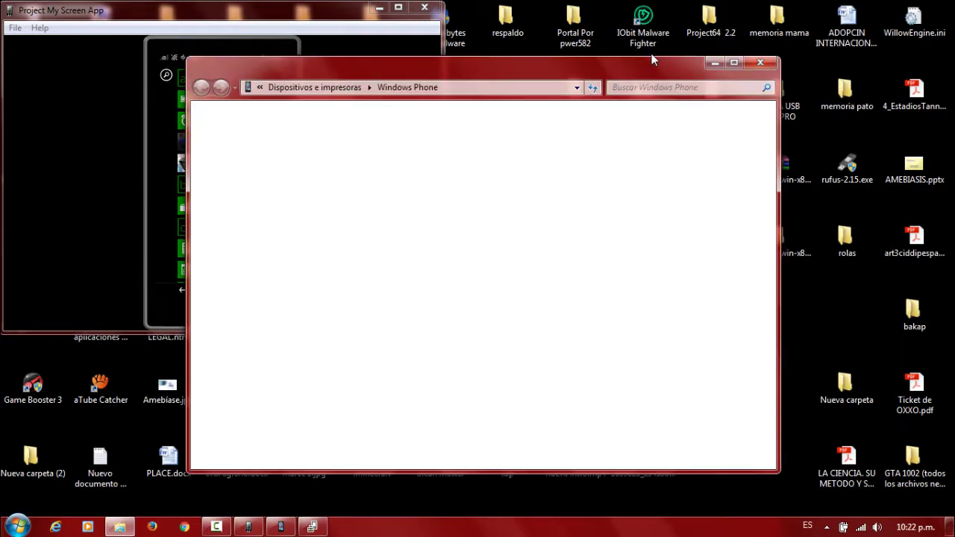
pyautogui.click(759, 62)
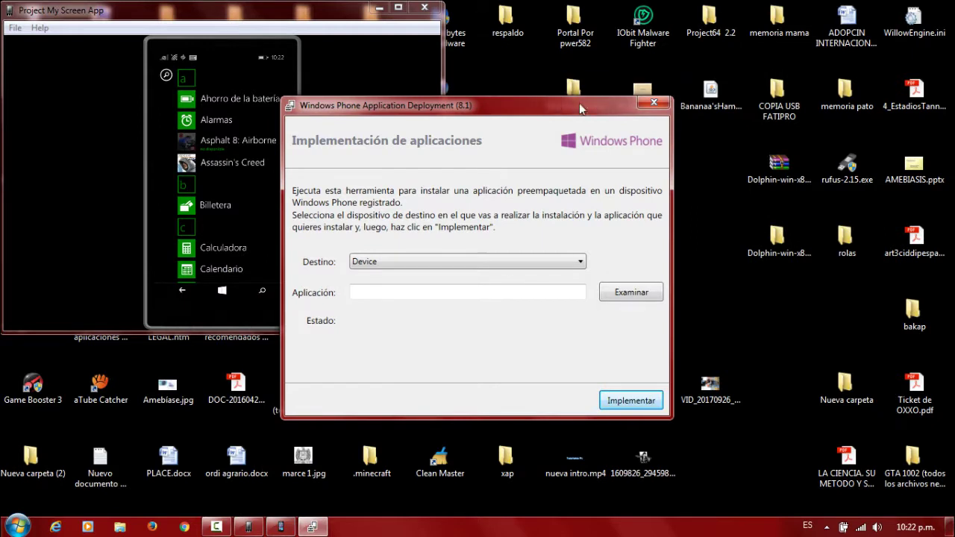
pyautogui.moveTo(579, 103); pyautogui.dragTo(776, 14)
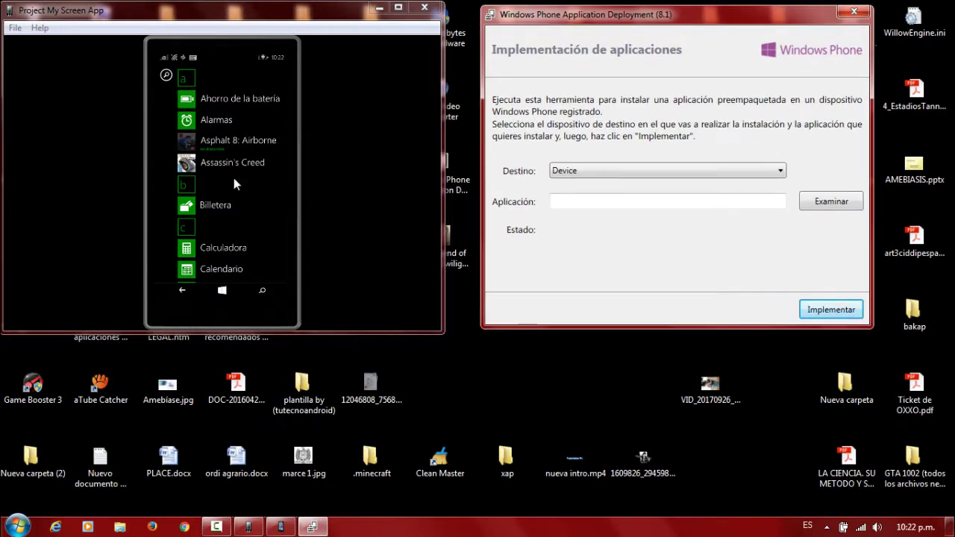
# Load GeometryDash 1.8.0.0.xap from the xap folder and deploy it to the Device target.
pyautogui.click(836, 205)
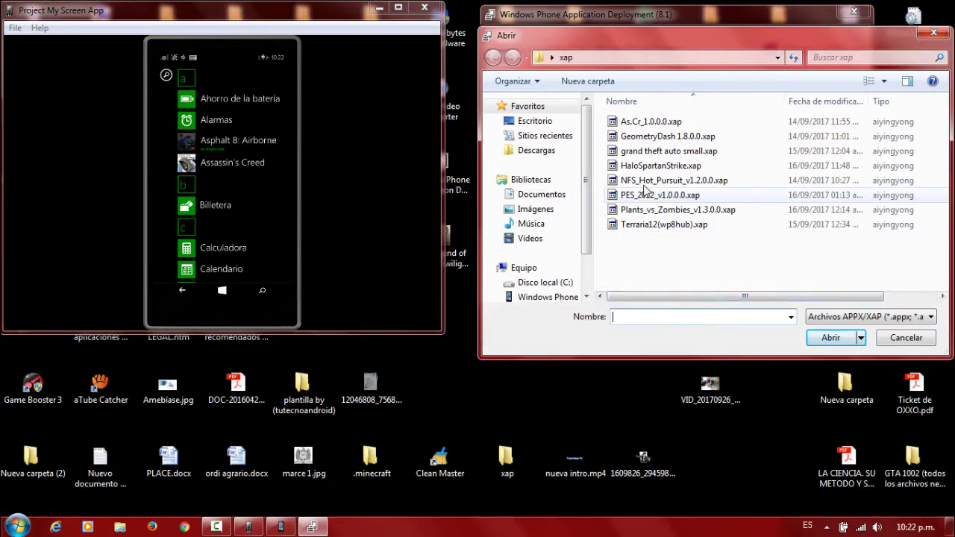
pyautogui.click(647, 143)
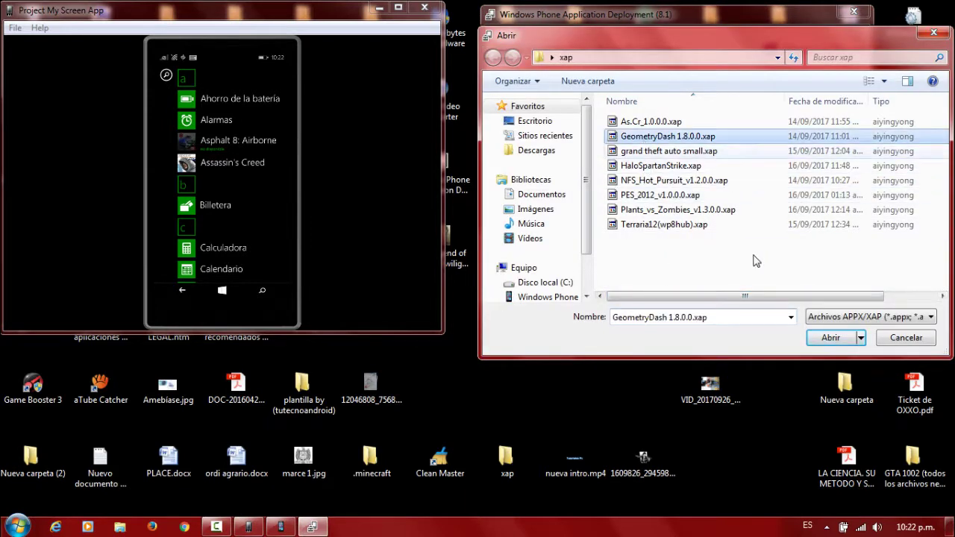
pyautogui.click(828, 339)
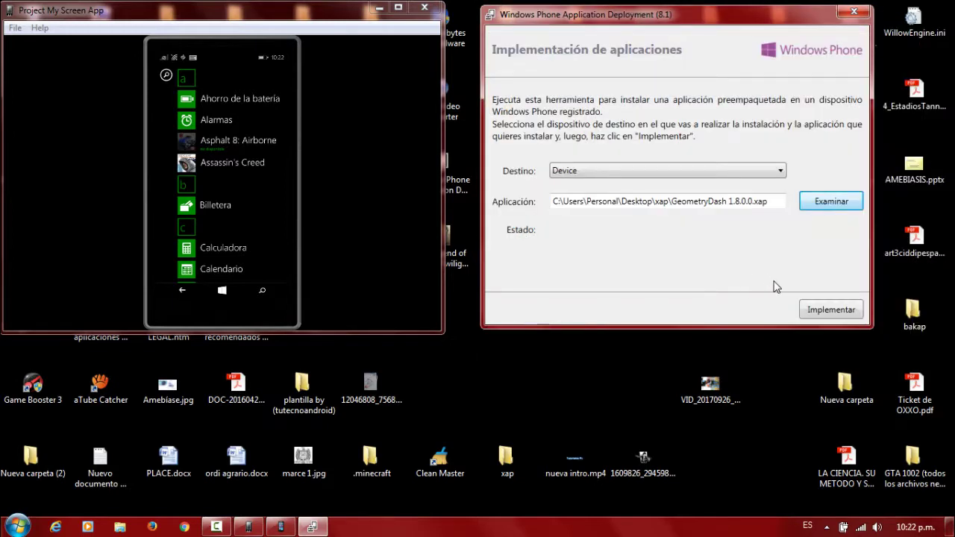
pyautogui.click(821, 312)
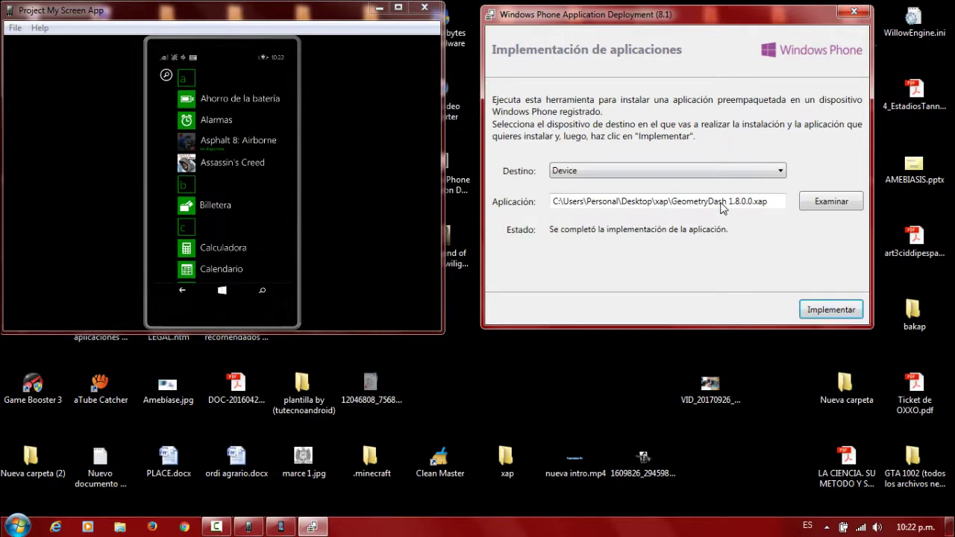
# Try to deploy Terraria12(wp8hub).xap from the xap folder to the Device target.
pyautogui.click(846, 204)
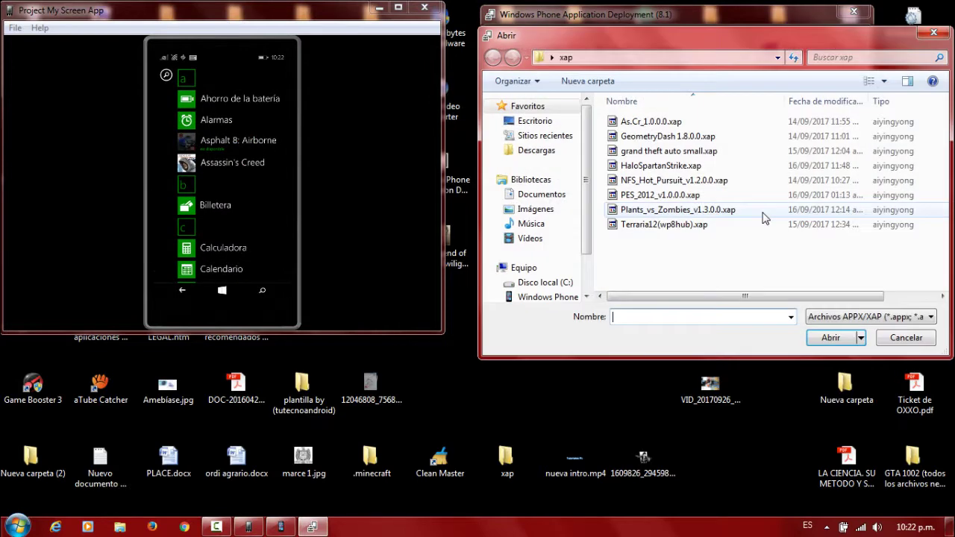
pyautogui.click(666, 225)
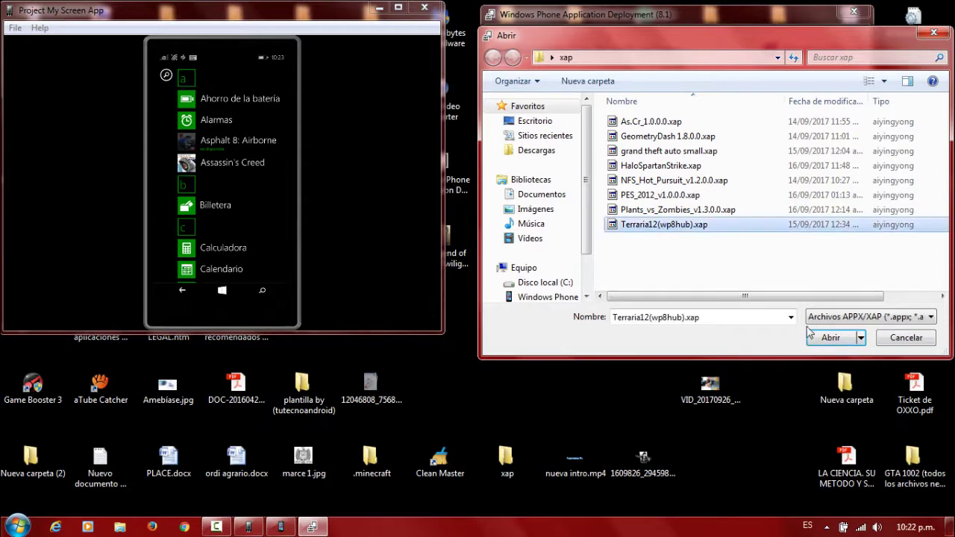
pyautogui.click(832, 338)
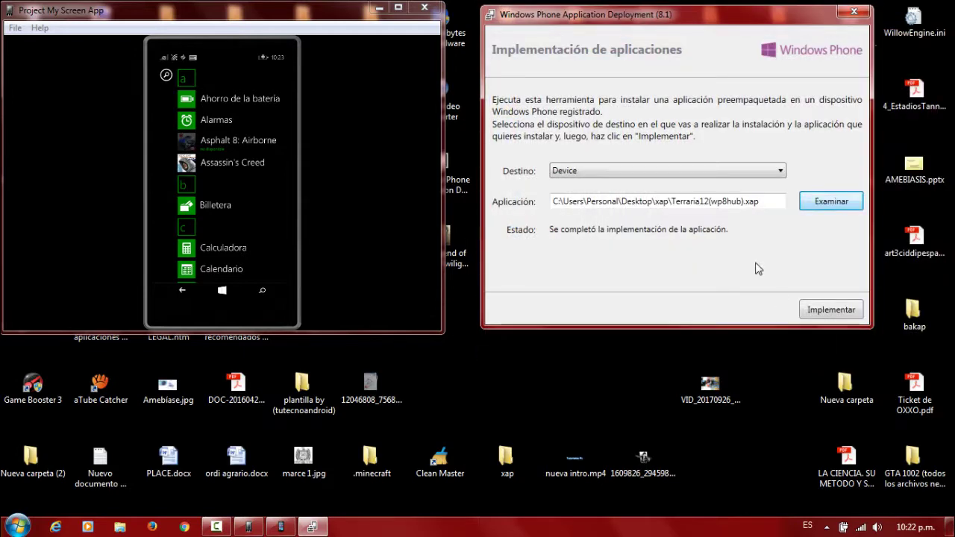
pyautogui.click(832, 310)
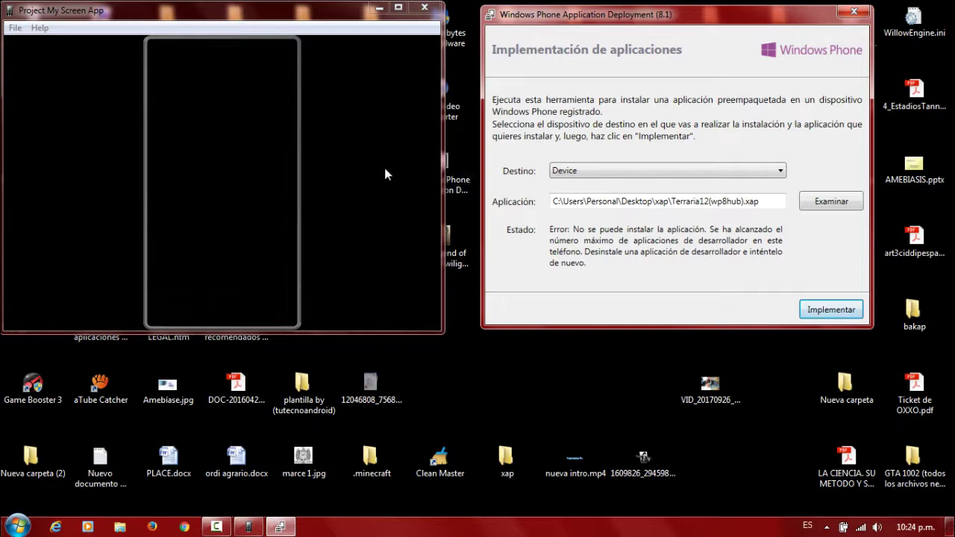
pyautogui.click(320, 162)
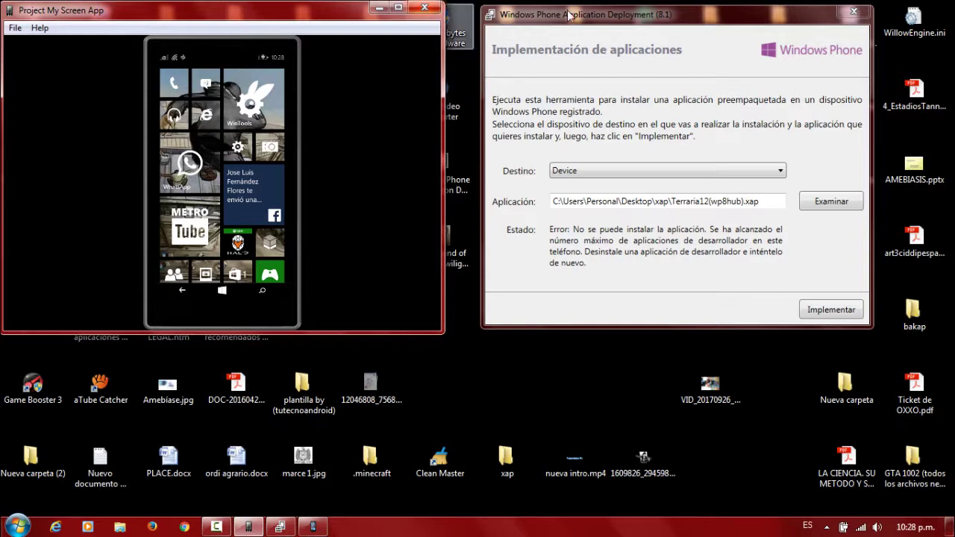
pyautogui.click(825, 526)
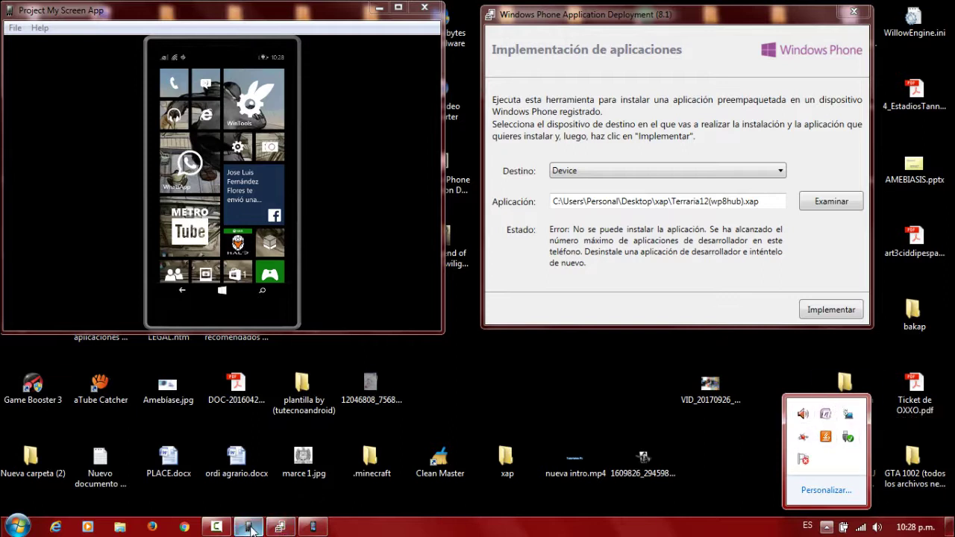
pyautogui.click(217, 526)
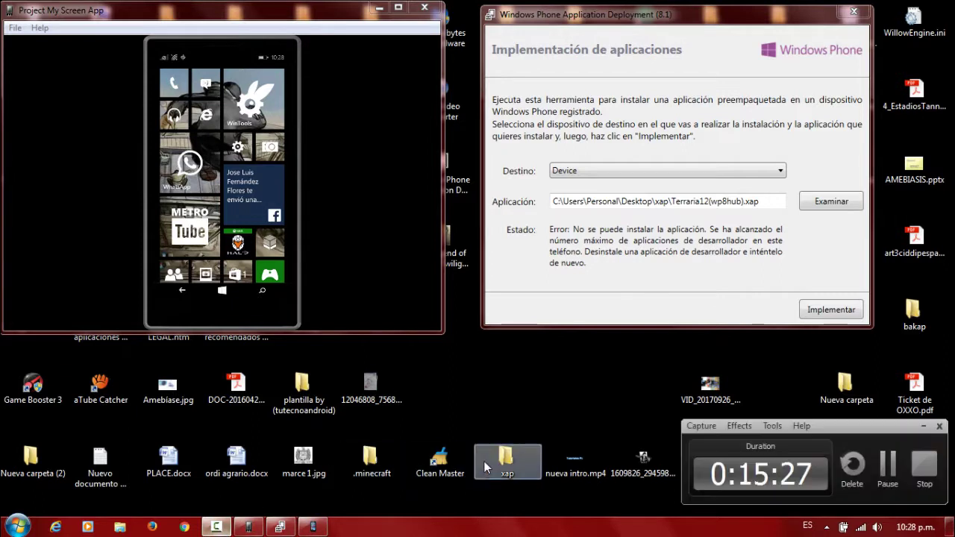